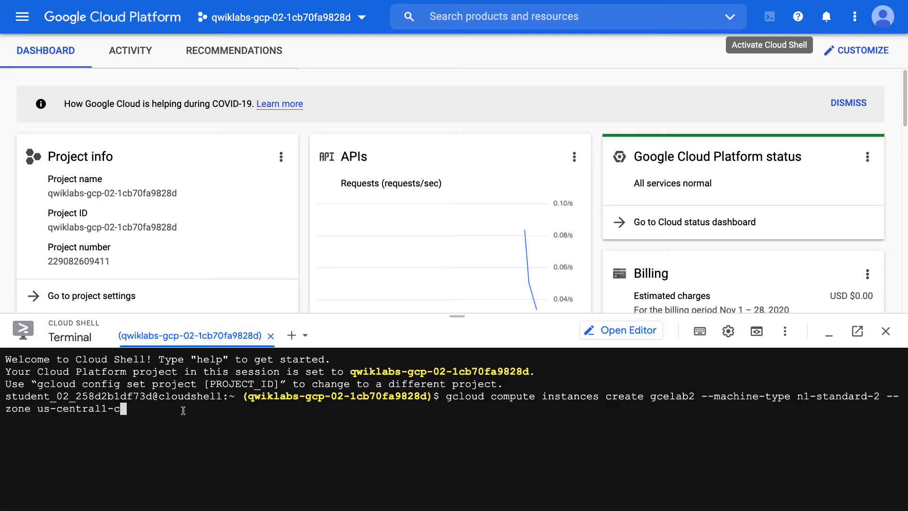
Run the gcloud command creating instance gcelab2 with machine type n1-standard-2 in zone us-central1-c, authorizing Cloud Shell's credential request.
{"action": "key", "text": "Return"}
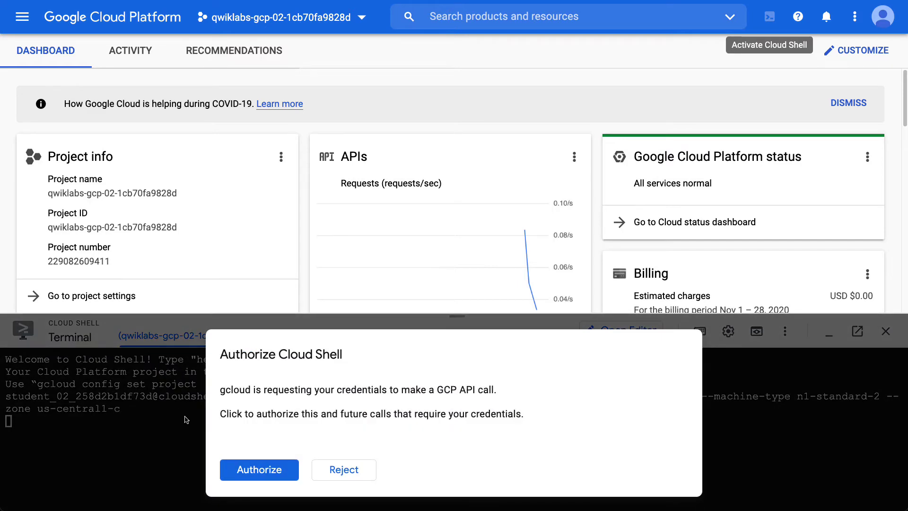
{"action": "left_click", "coordinate": [243, 468]}
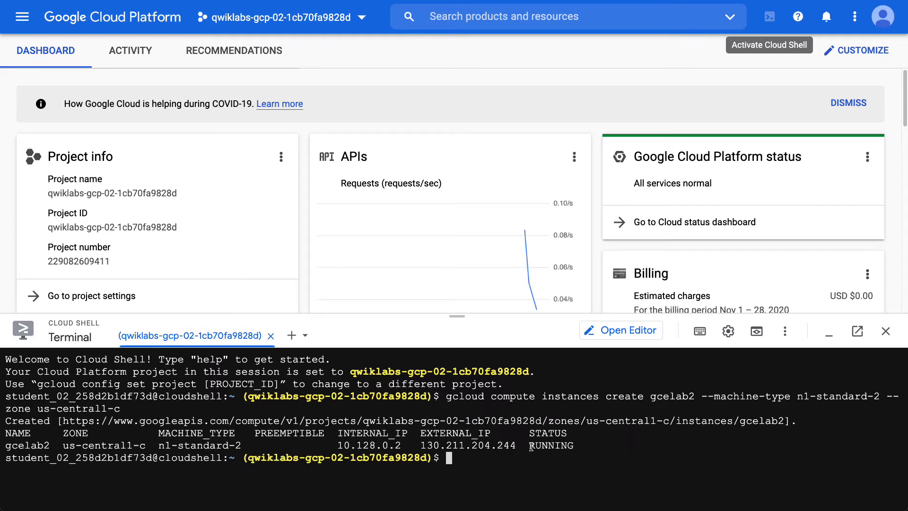
{"action": "left_click_drag", "start_coordinate": [562, 444], "coordinate": [7, 444]}
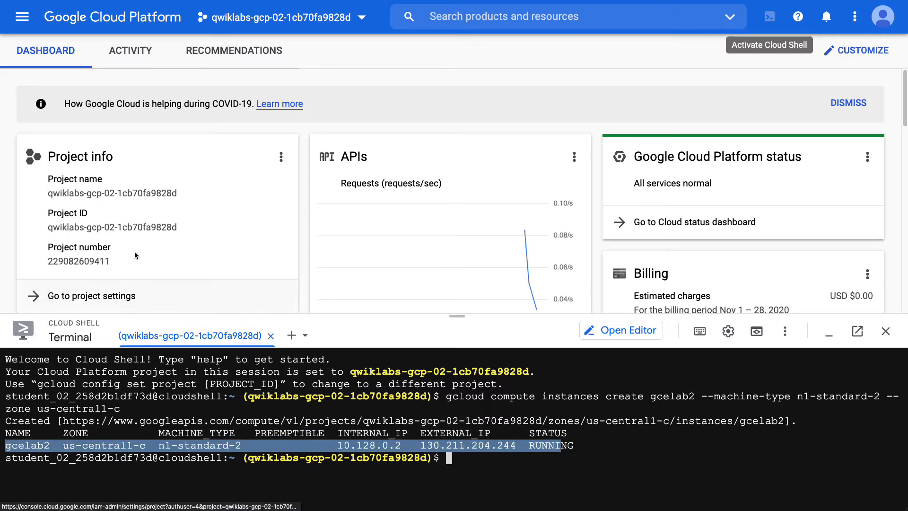
Search the console for "virtu" and open the Compute Engine VM instances page.
{"action": "left_click", "coordinate": [505, 17]}
{"action": "type", "text": "virtu"}
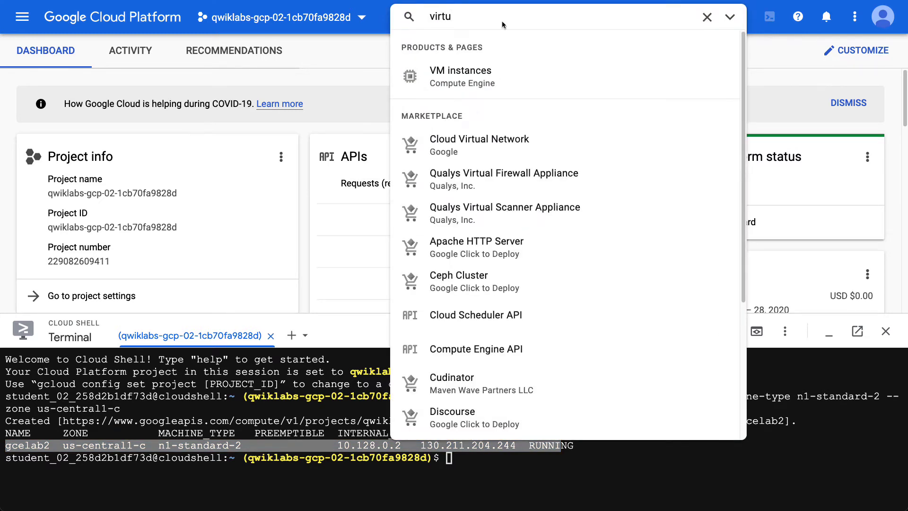
{"action": "left_click", "coordinate": [458, 72]}
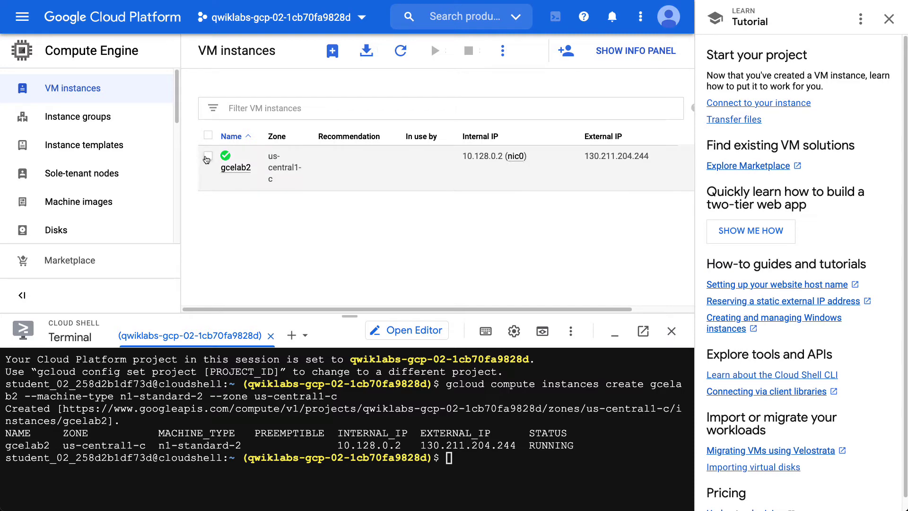
Select the gcelab2 instance and open an SSH session to it in a browser window.
{"action": "left_click", "coordinate": [208, 157]}
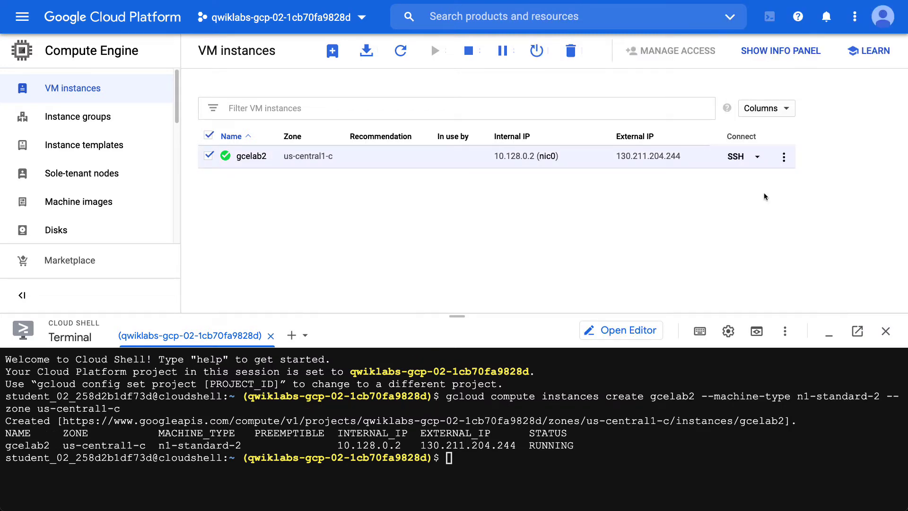
{"action": "left_click", "coordinate": [758, 160]}
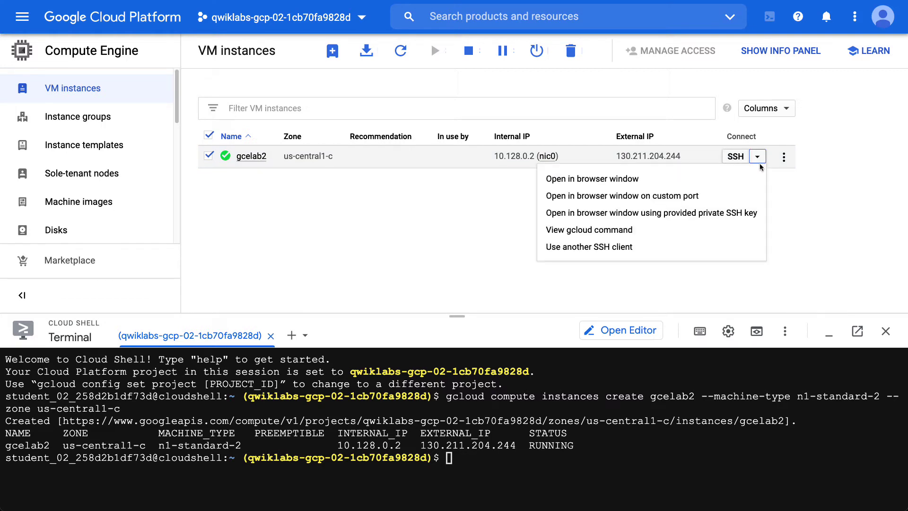
{"action": "left_click", "coordinate": [608, 182]}
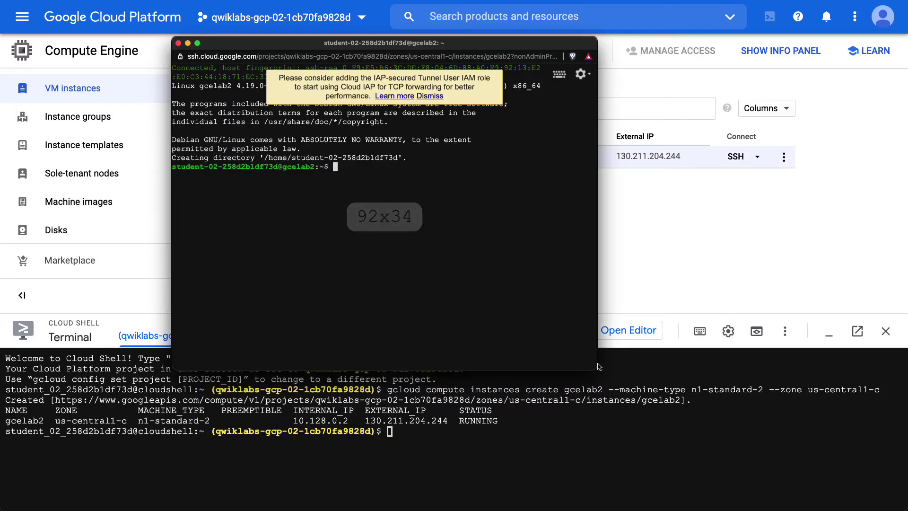
Enlarge the SSH window and zoom in its terminal text.
{"action": "left_click_drag", "start_coordinate": [593, 365], "coordinate": [826, 329]}
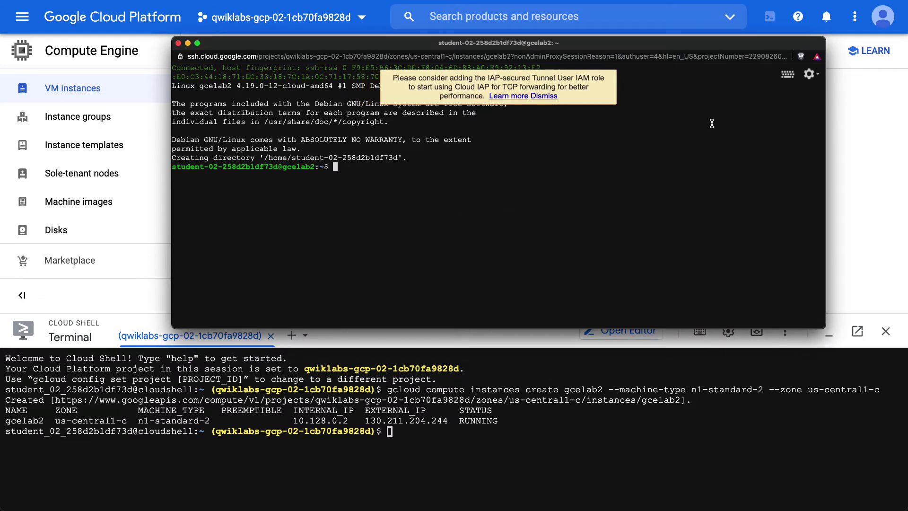
{"action": "key", "text": "super+plus"}
{"action": "key", "text": "super+plus"}
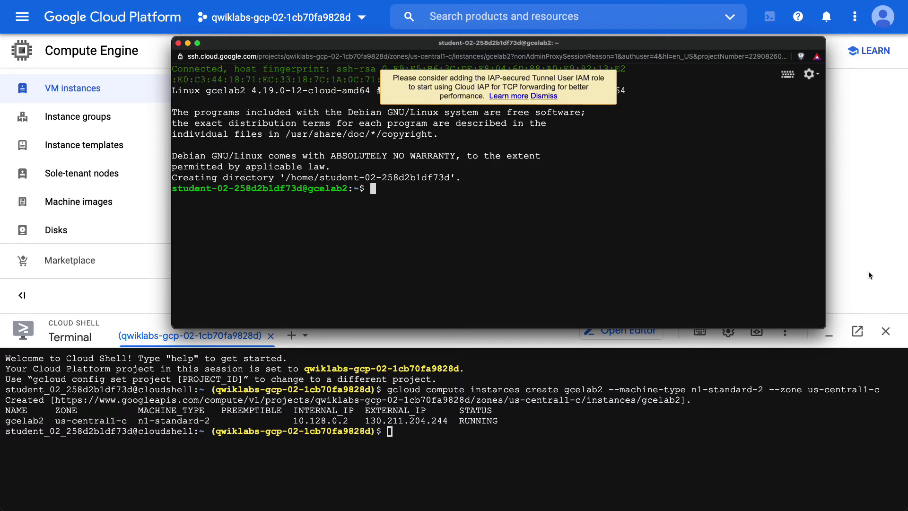
{"action": "left_click_drag", "start_coordinate": [825, 330], "coordinate": [853, 401]}
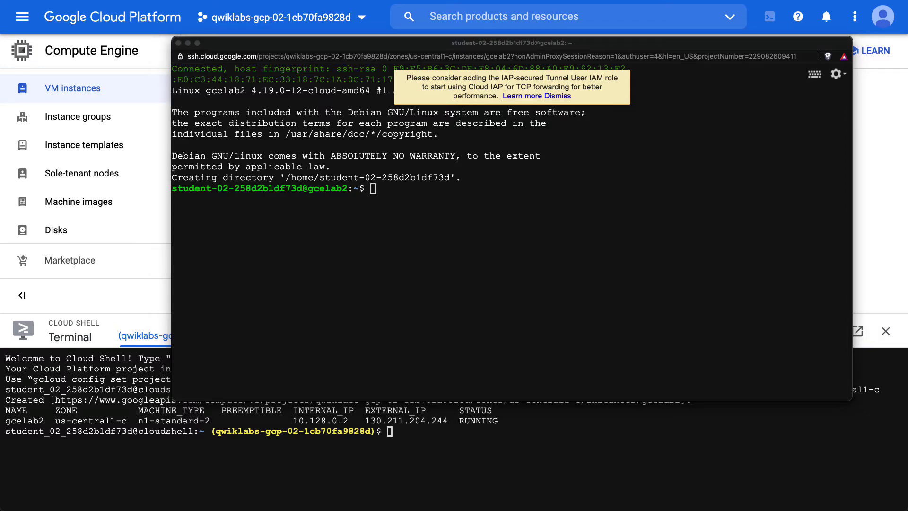
Switch to a root login shell on gcelab2 with "sudo su -" and enlarge the terminal text further.
{"action": "left_click", "coordinate": [503, 204]}
{"action": "type", "text": "sudo su -"}
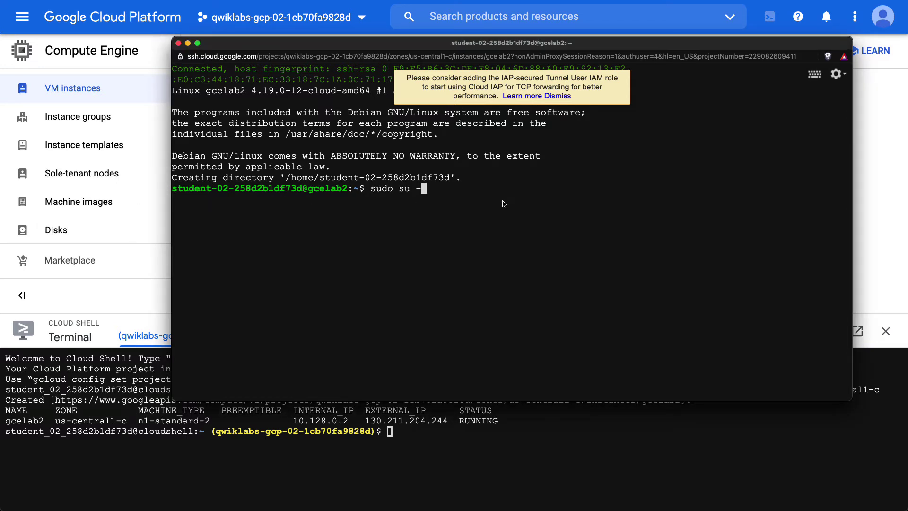
{"action": "key", "text": "Return"}
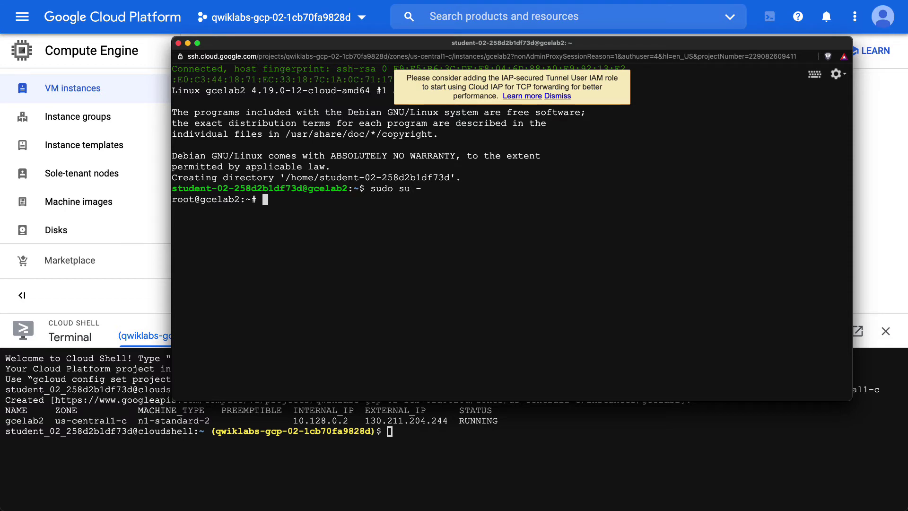
{"action": "key", "text": "ctrl+plus"}
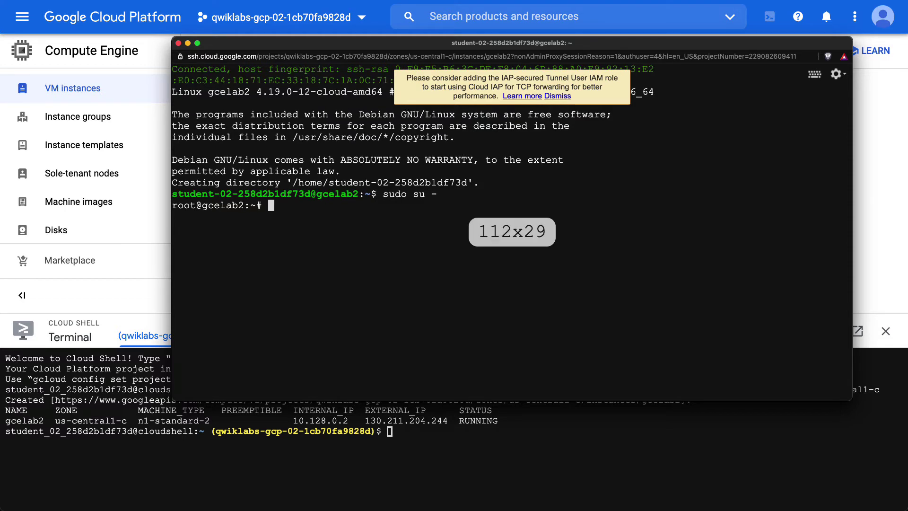
{"action": "key", "text": "ctrl+plus"}
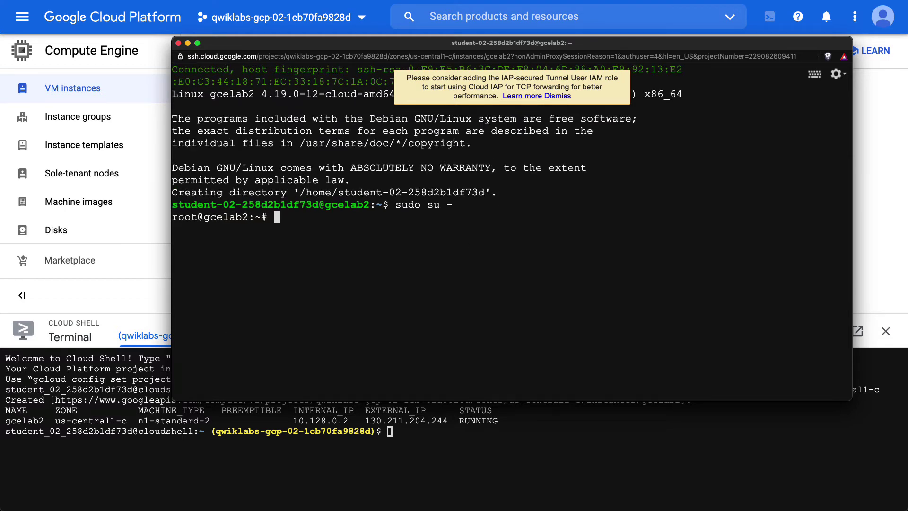
Update the package lists with "apt-get update" and clear the SSH terminal screen.
{"action": "key", "text": "super+Tab"}
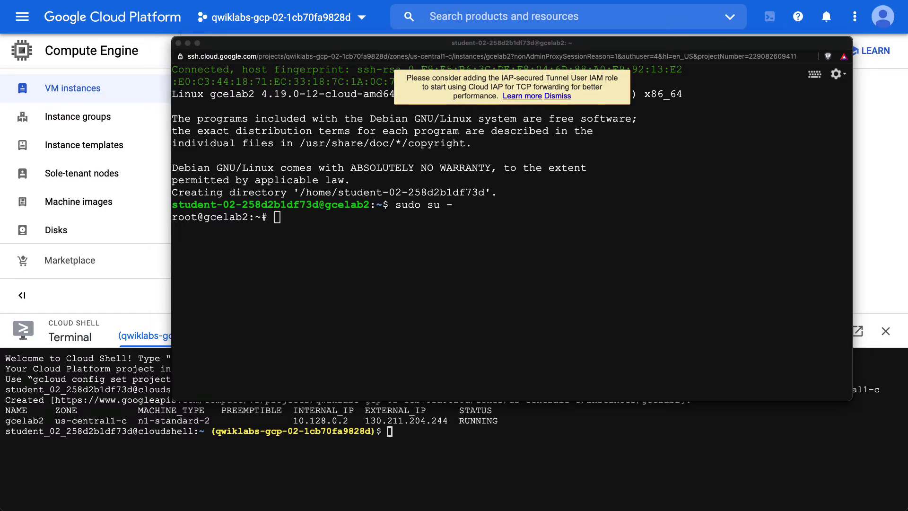
{"action": "left_click", "coordinate": [355, 282]}
{"action": "type", "text": "apt-get update"}
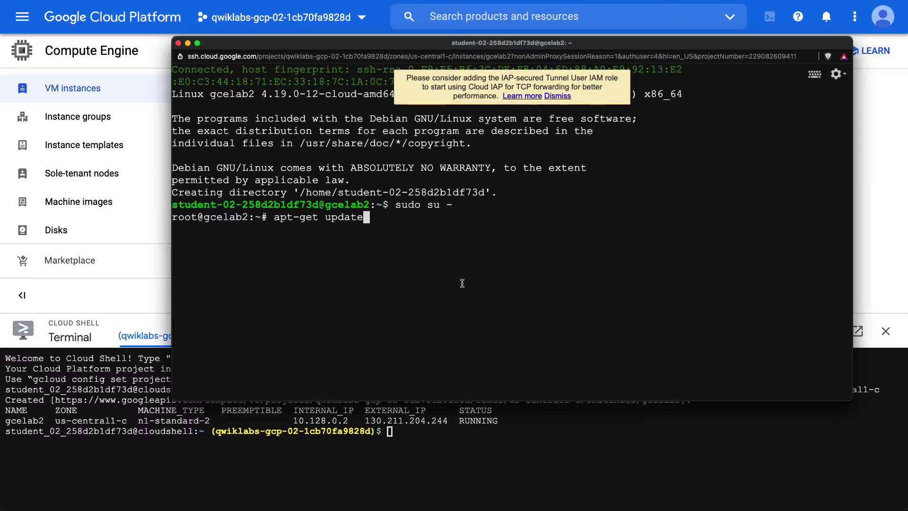
{"action": "key", "text": "Return"}
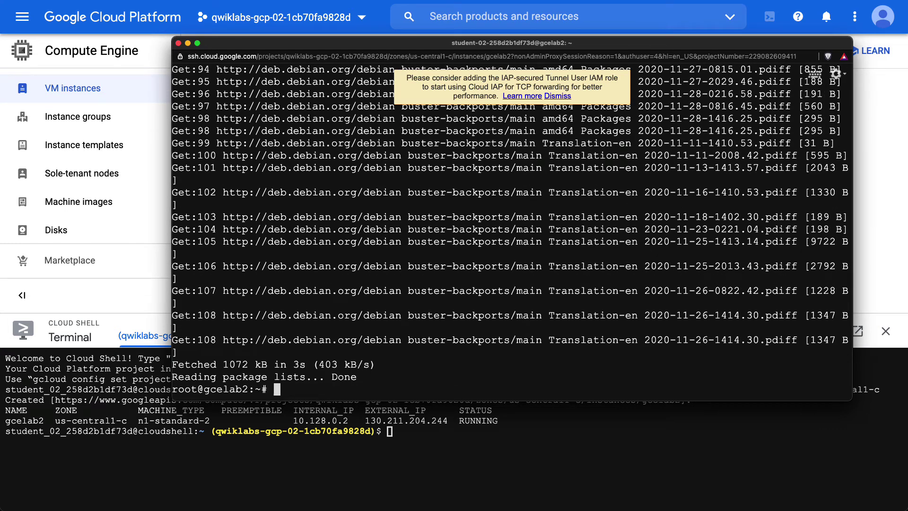
{"action": "key", "text": "super+Tab"}
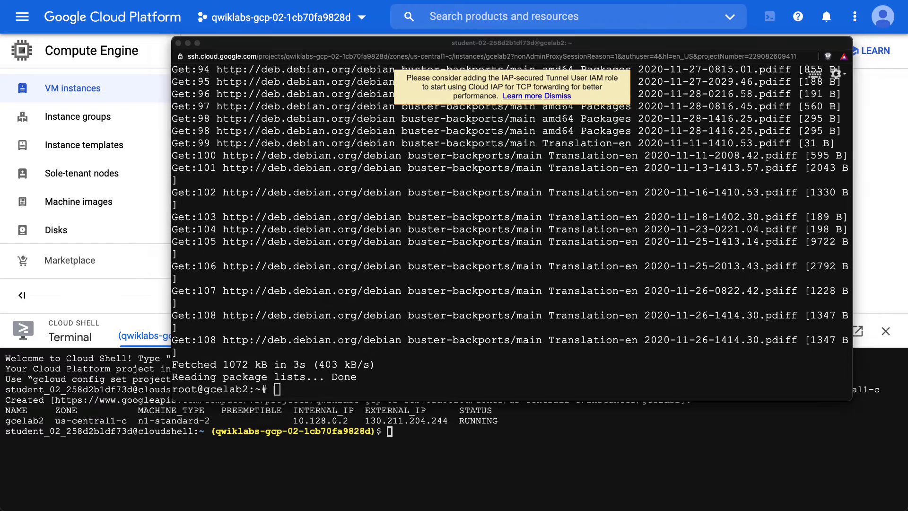
{"action": "key", "text": "super+Tab"}
{"action": "key", "text": "ctrl+l"}
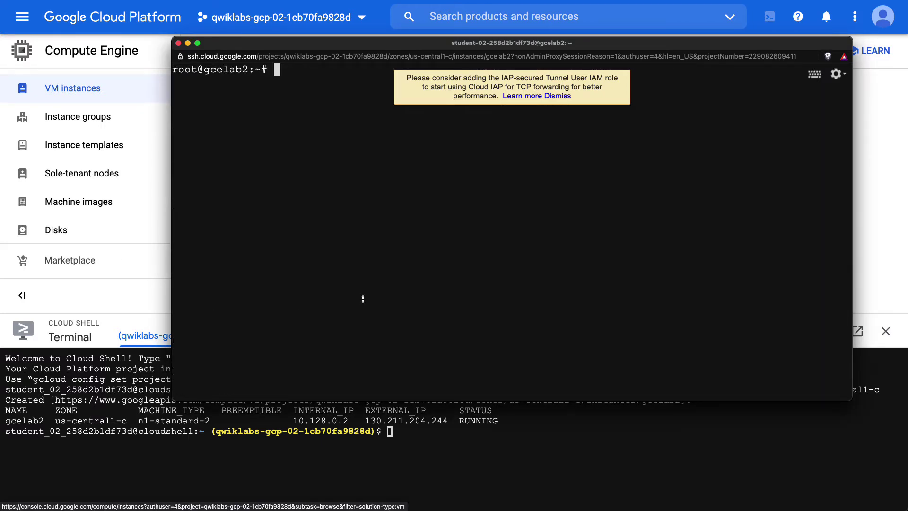
Dismiss the IAP tunnel notice and install nginx with "apt-get install nginx -y".
{"action": "left_click", "coordinate": [562, 97]}
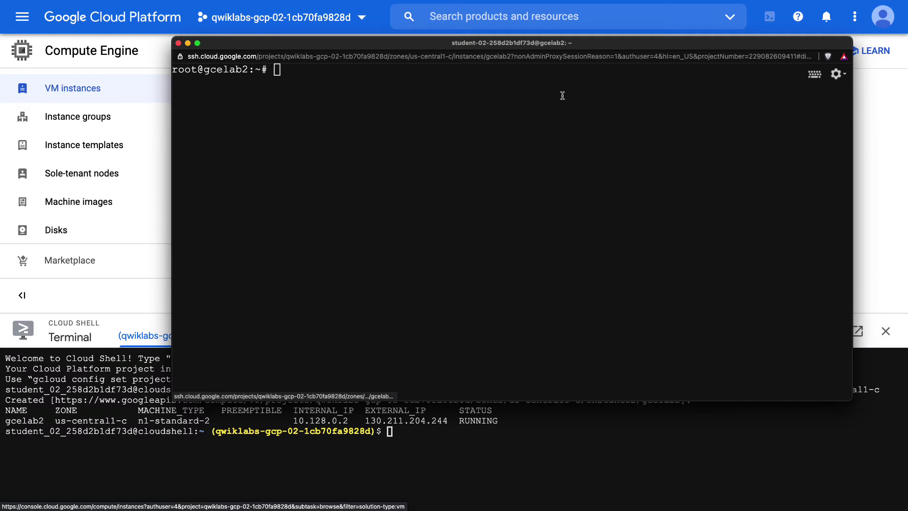
{"action": "left_click", "coordinate": [572, 143]}
{"action": "type", "text": "apt-get install nginx -y"}
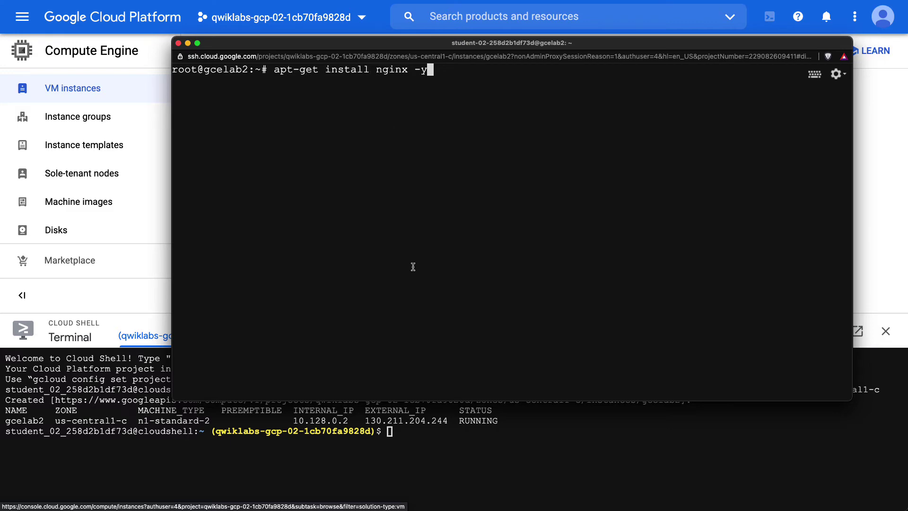
{"action": "key", "text": "Return"}
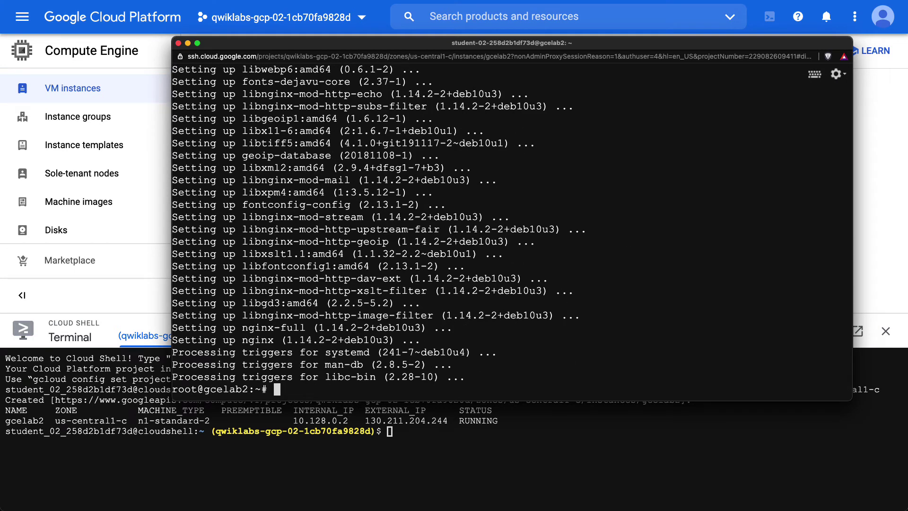
Check for nginx processes on a cleared screen with "ps auwx | grep nginx", and close the SSH window.
{"action": "key", "text": "super+Tab"}
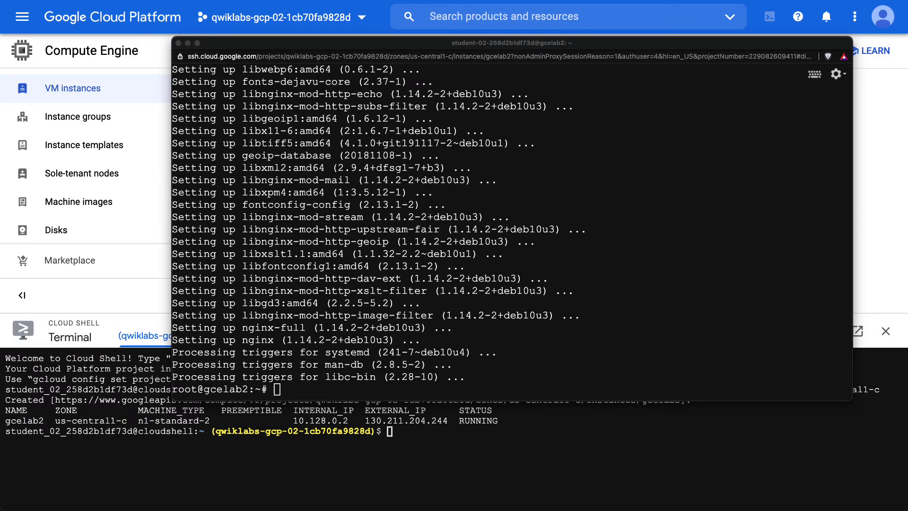
{"action": "left_click", "coordinate": [503, 261]}
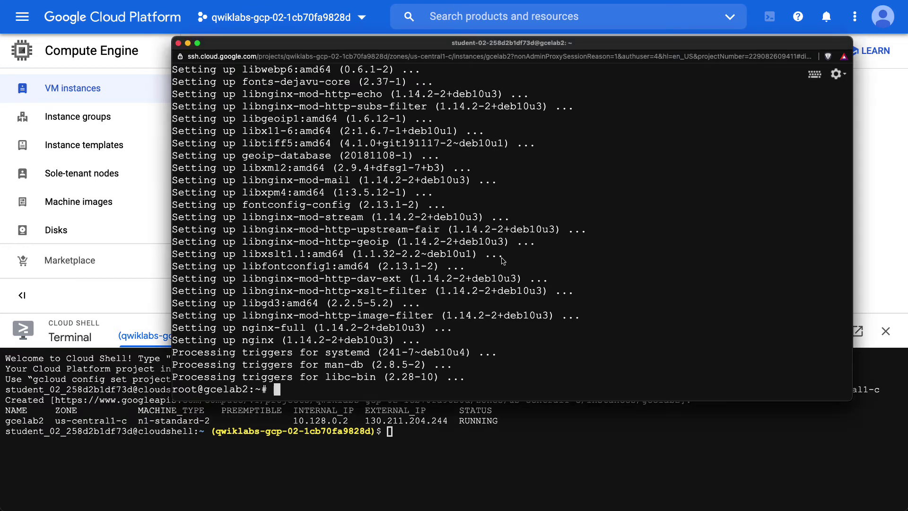
{"action": "key", "text": "ctrl+l"}
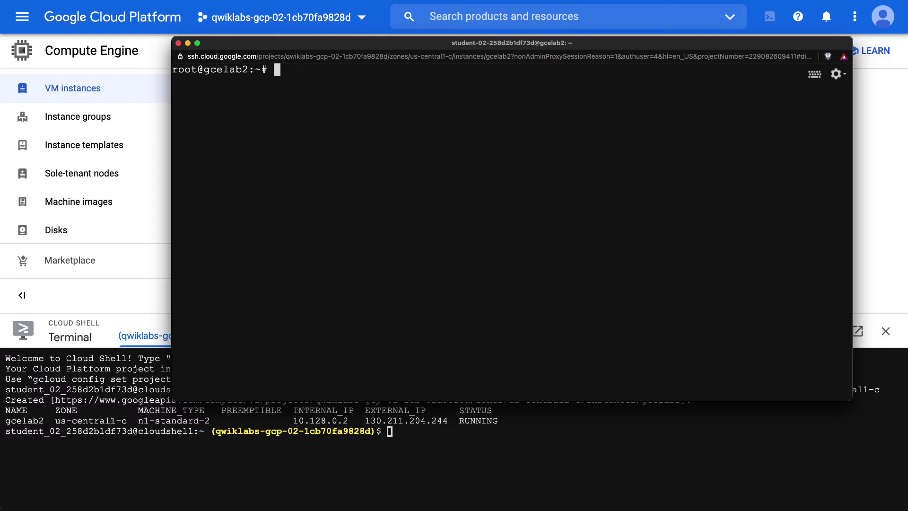
{"action": "type", "text": "ps auwx | grep nginx"}
{"action": "key", "text": "Return"}
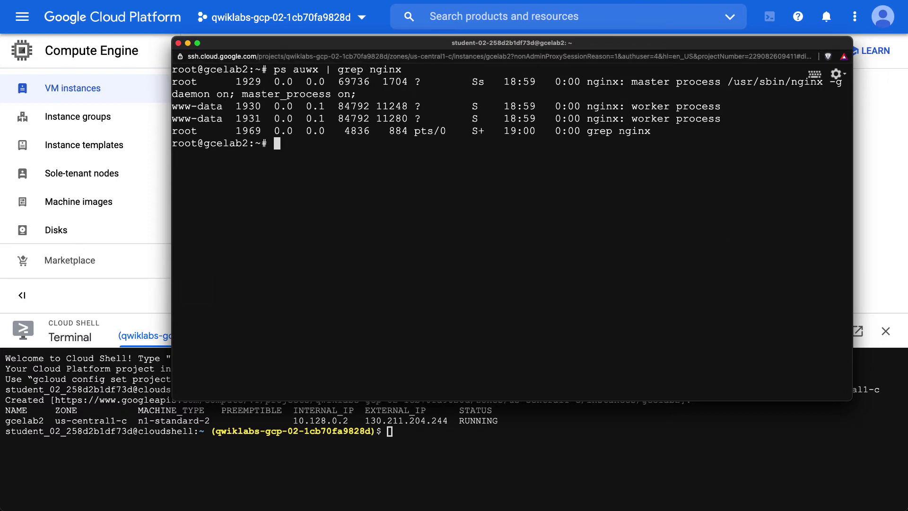
{"action": "left_click", "coordinate": [178, 43]}
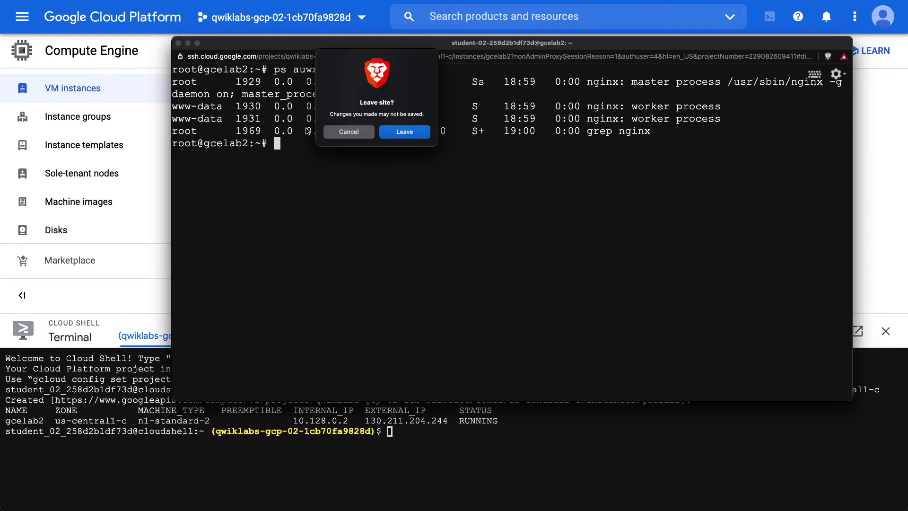
{"action": "left_click", "coordinate": [417, 134]}
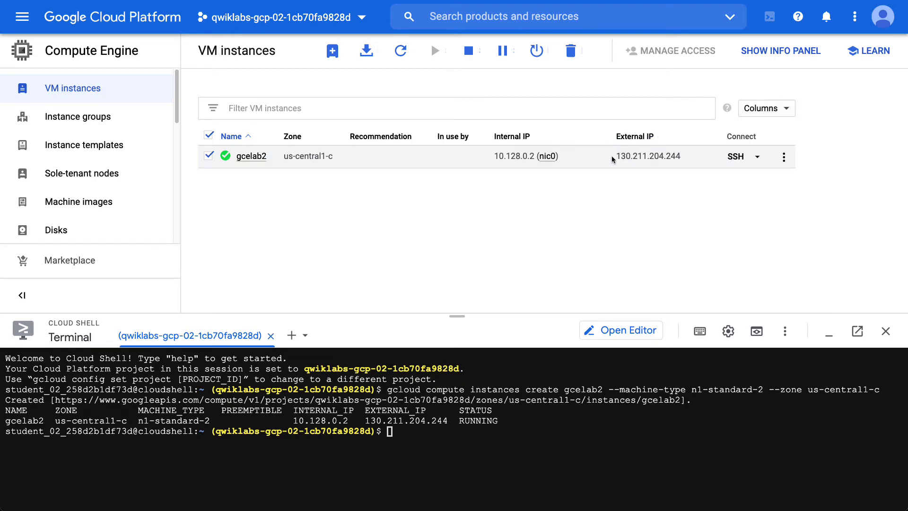
Copy the external IP of gcelab2 and load it in a new browser tab.
{"action": "left_click_drag", "start_coordinate": [614, 161], "coordinate": [684, 161]}
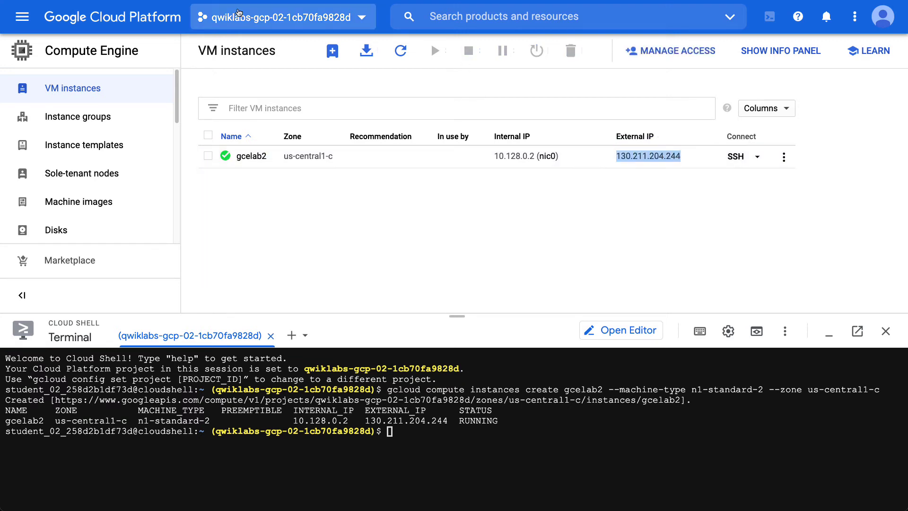
{"action": "key", "text": "ctrl+c"}
{"action": "key", "text": "ctrl+t"}
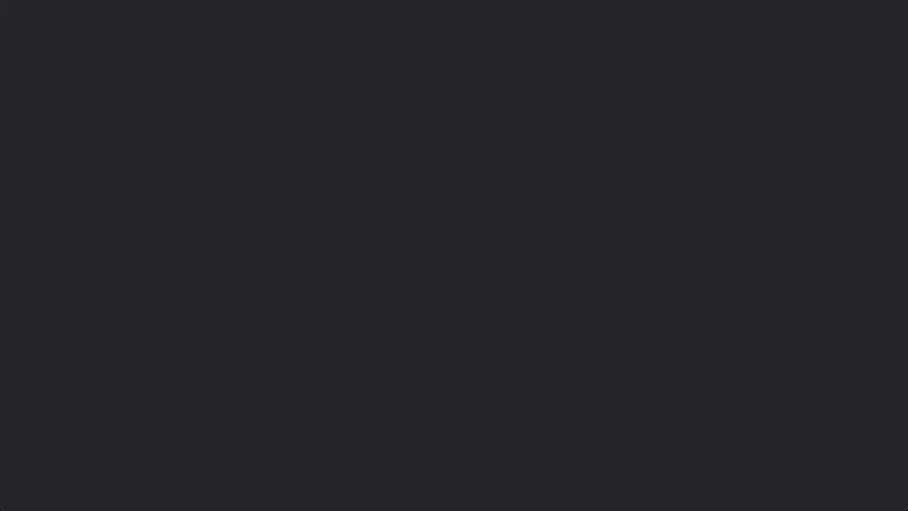
{"action": "key", "text": "ctrl+v"}
{"action": "key", "text": "Return"}
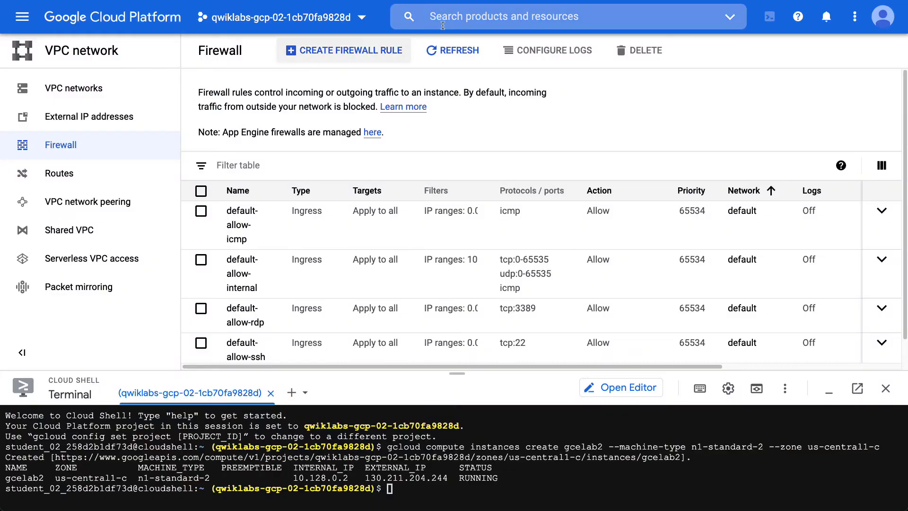
{"action": "left_click", "coordinate": [477, 16]}
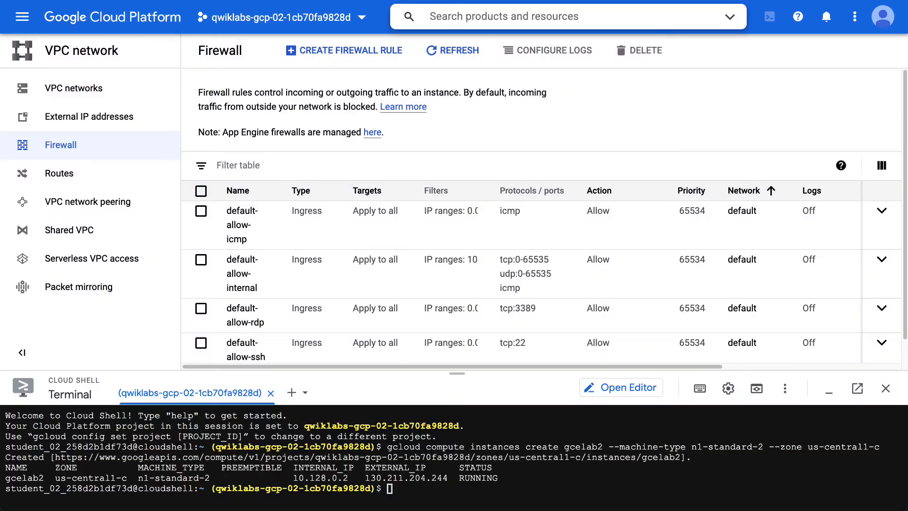
{"action": "type", "text": "fire"}
{"action": "key", "text": "Escape"}
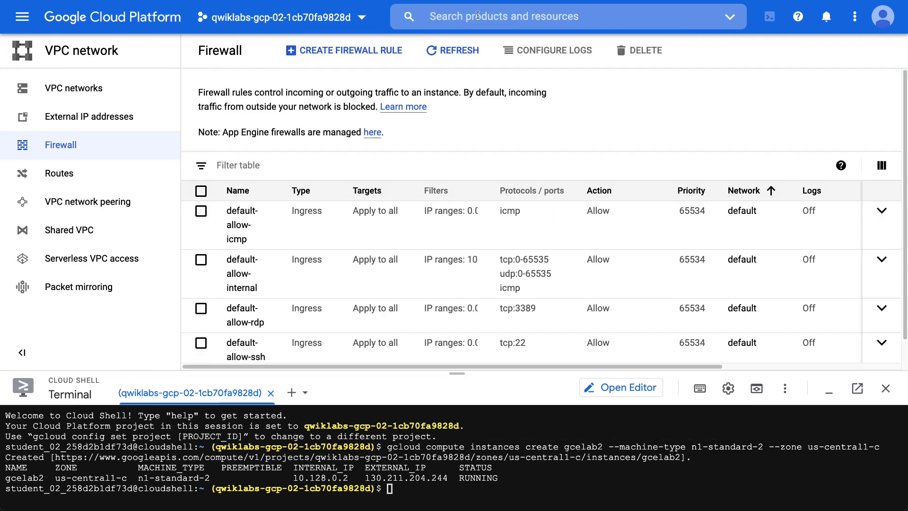
Start a new VPC firewall rule and enter "web access" as its name.
{"action": "left_click", "coordinate": [345, 53]}
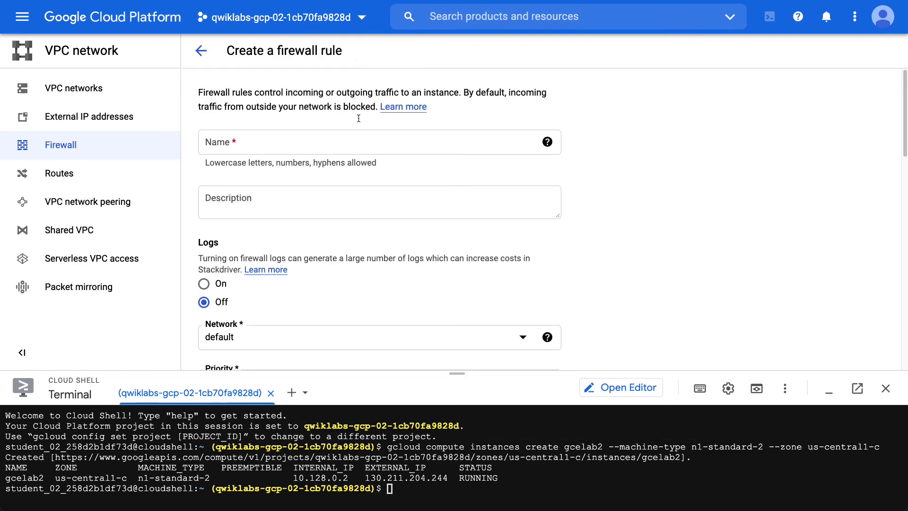
{"action": "left_click", "coordinate": [259, 137]}
{"action": "type", "text": "web access"}
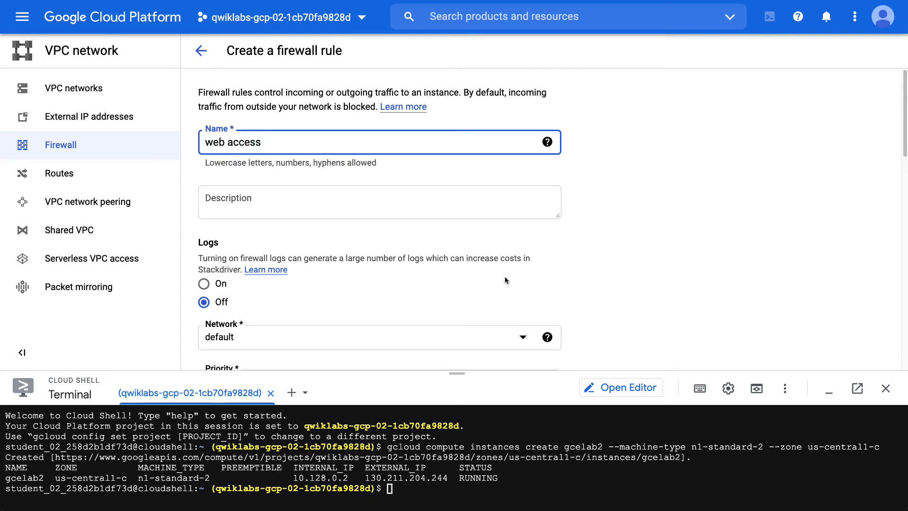
Apply the firewall rule to all instances in the network instead of specified target tags.
{"action": "scroll", "coordinate": [505, 280], "scroll_direction": "down", "scroll_amount": 4}
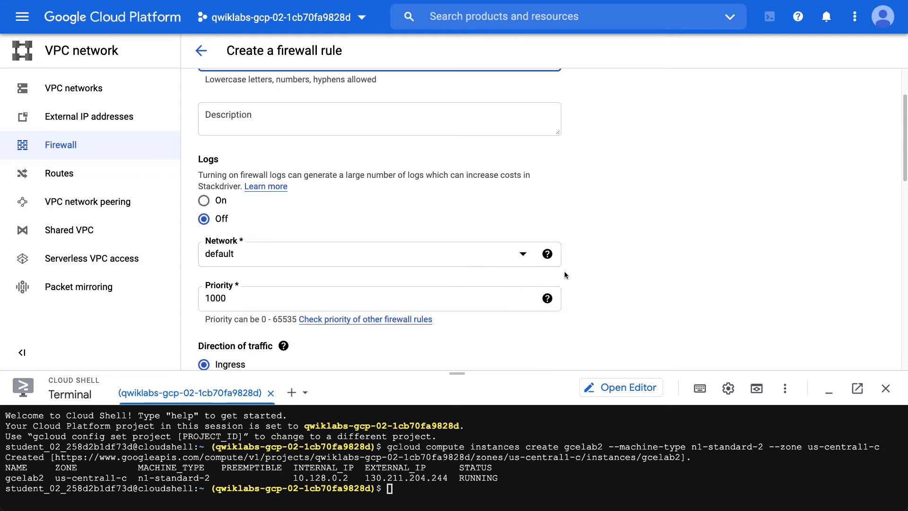
{"action": "scroll", "coordinate": [569, 282], "scroll_direction": "down", "scroll_amount": 1}
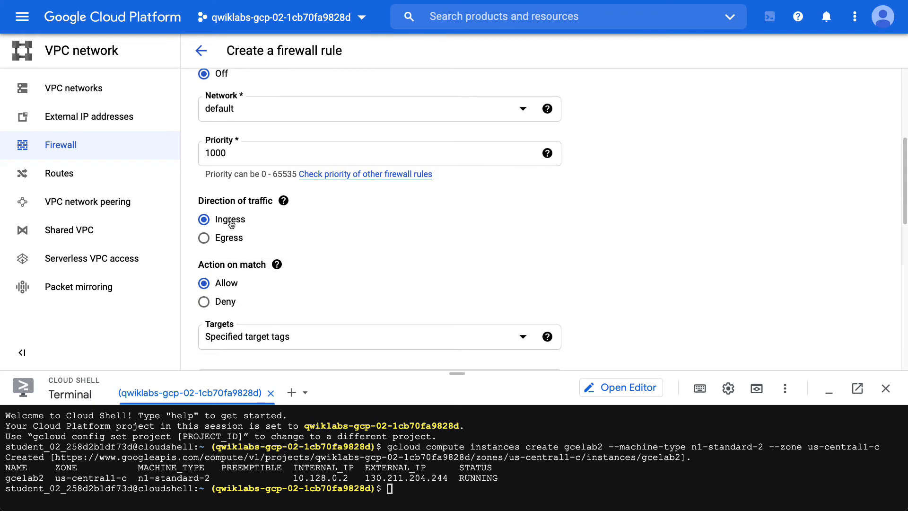
{"action": "scroll", "coordinate": [649, 256], "scroll_direction": "down", "scroll_amount": 3}
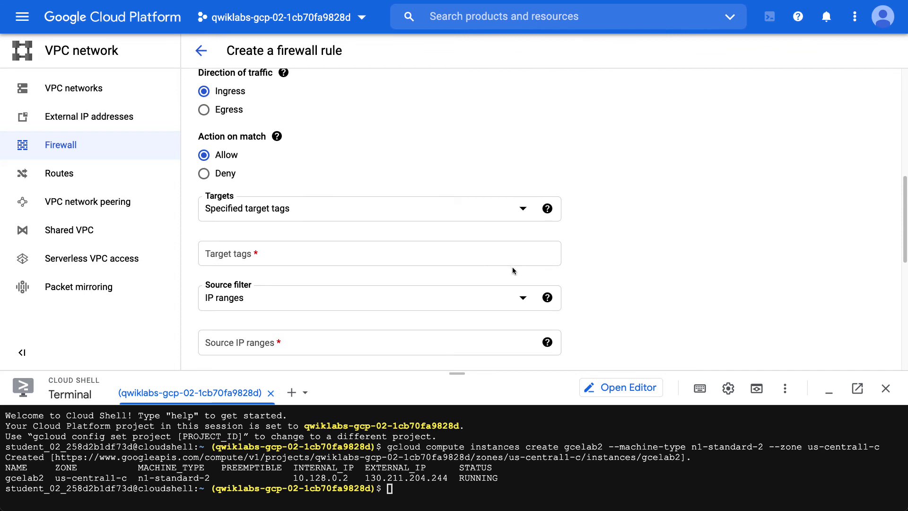
{"action": "left_click", "coordinate": [383, 259]}
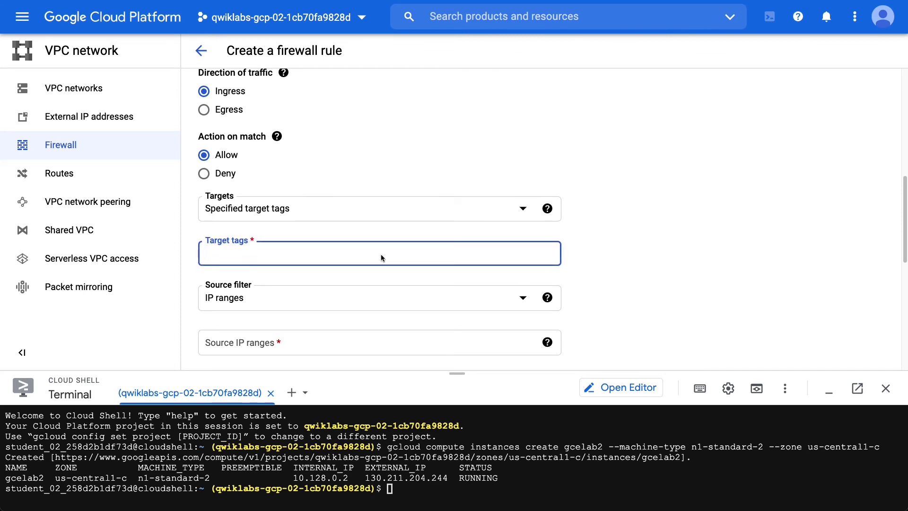
{"action": "left_click", "coordinate": [370, 215]}
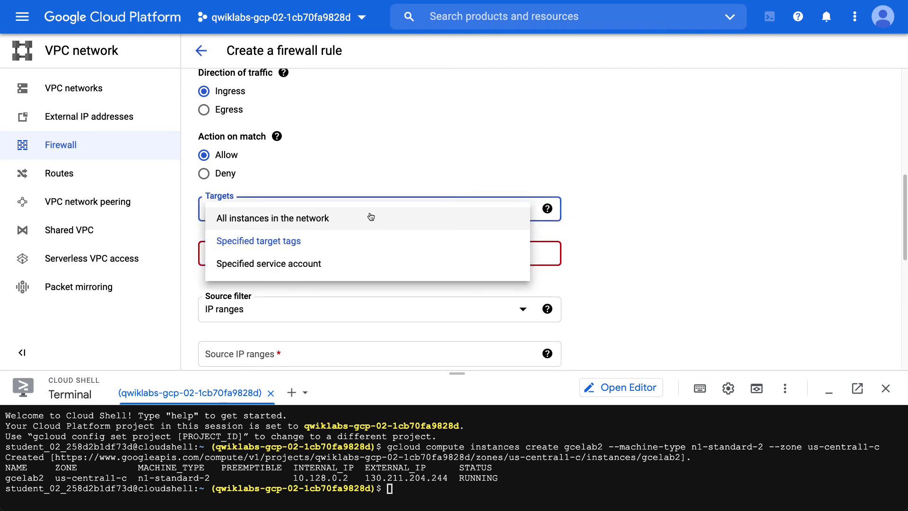
{"action": "left_click", "coordinate": [264, 218]}
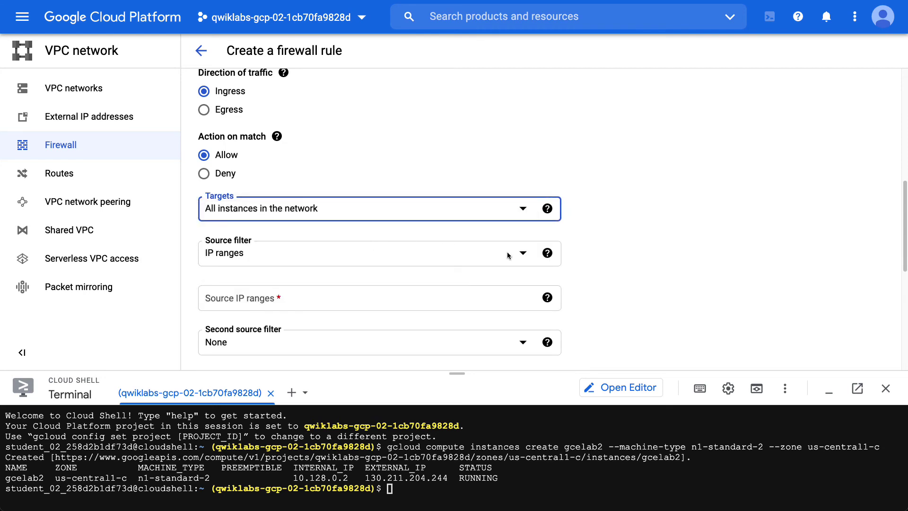
Set the rule's source IP range to 0.0.0.0/0.
{"action": "scroll", "coordinate": [603, 246], "scroll_direction": "down", "scroll_amount": 2}
{"action": "left_click", "coordinate": [324, 212]}
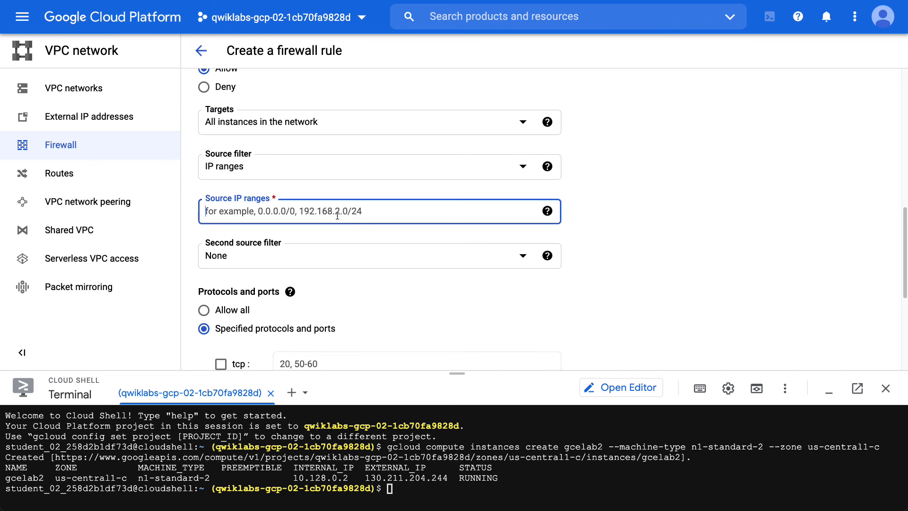
{"action": "type", "text": "0.0.0"}
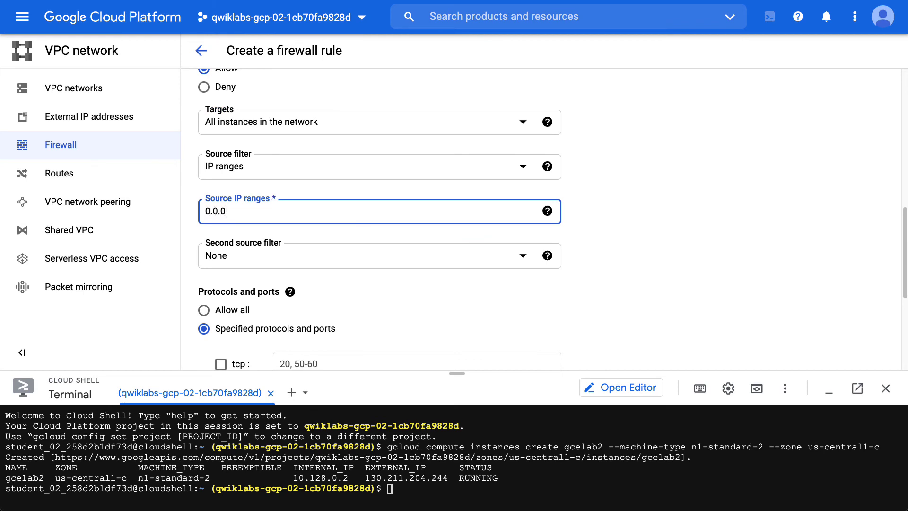
{"action": "type", "text": ".0/0"}
{"action": "left_click", "coordinate": [671, 214]}
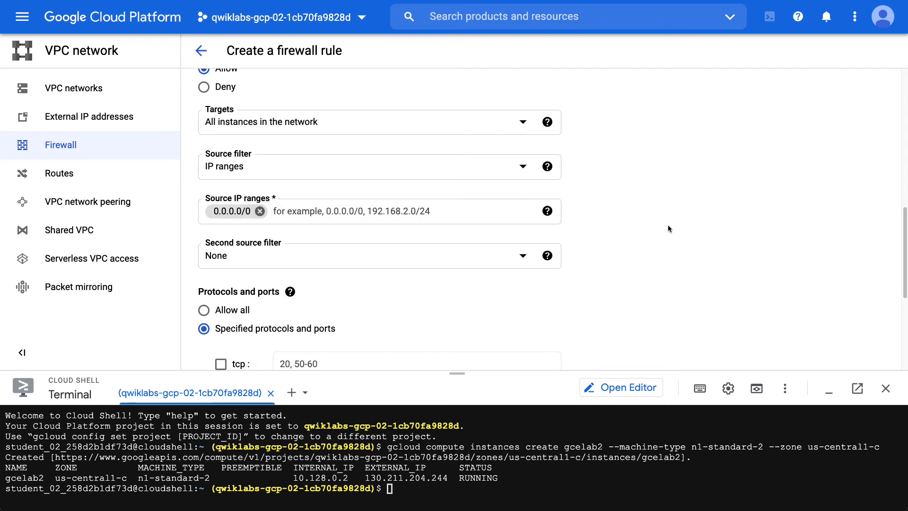
Allow TCP port 80 under the specified protocols and ports, and submit the firewall rule.
{"action": "scroll", "coordinate": [648, 265], "scroll_direction": "down", "scroll_amount": 2}
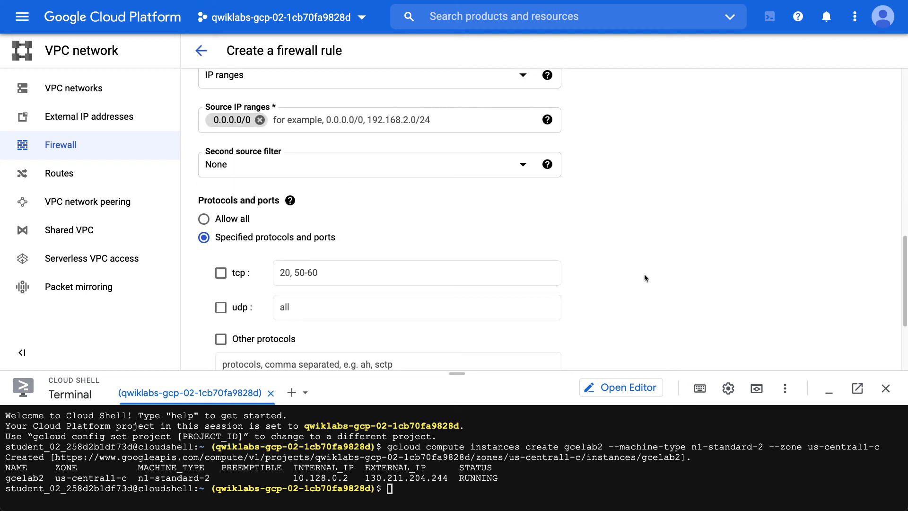
{"action": "scroll", "coordinate": [630, 287], "scroll_direction": "down", "scroll_amount": 1}
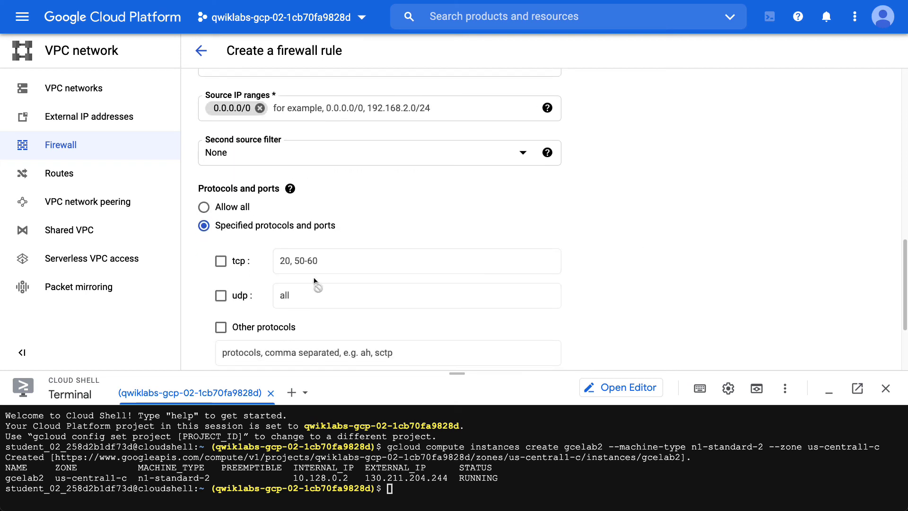
{"action": "left_click", "coordinate": [221, 261]}
{"action": "left_click", "coordinate": [298, 268]}
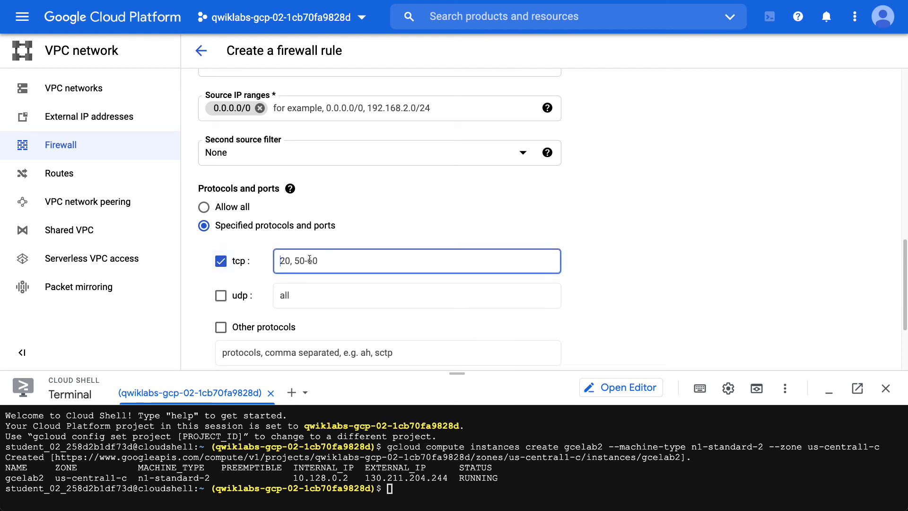
{"action": "type", "text": "80"}
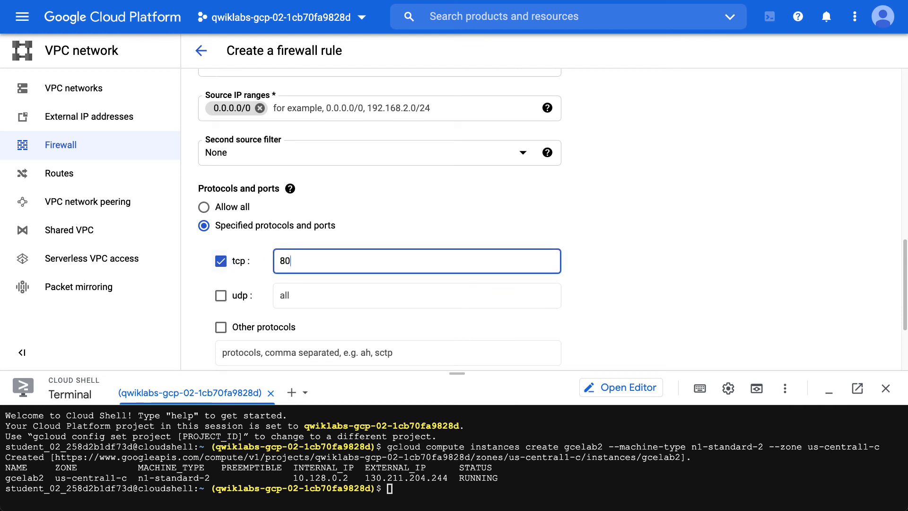
{"action": "scroll", "coordinate": [661, 223], "scroll_direction": "down", "scroll_amount": 3}
{"action": "scroll", "coordinate": [661, 219], "scroll_direction": "down", "scroll_amount": 1}
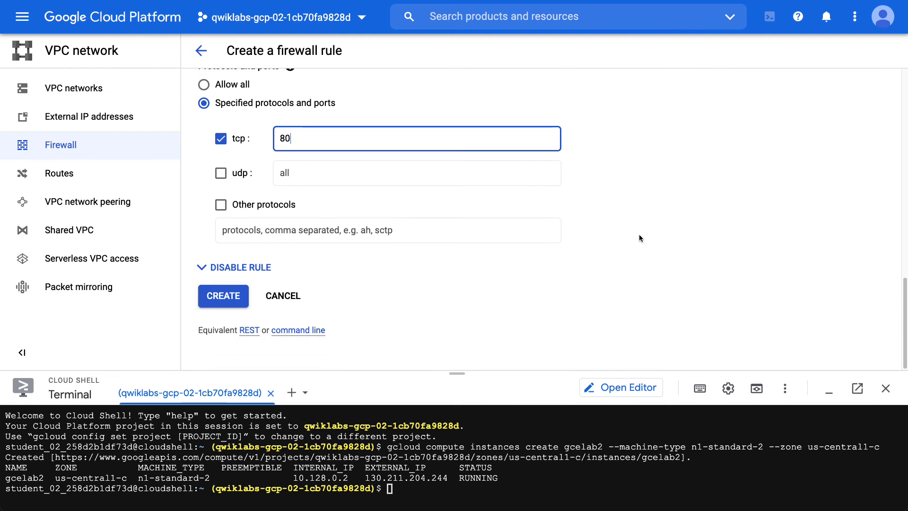
{"action": "left_click", "coordinate": [223, 296]}
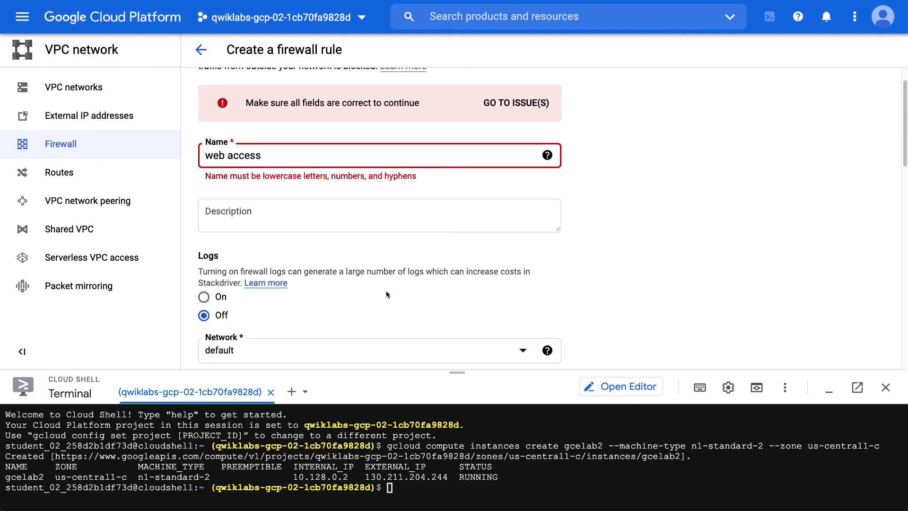
Remove the space from the rule's name so it reads "webaccess", and create the firewall rule.
{"action": "left_click", "coordinate": [293, 156]}
{"action": "left_click", "coordinate": [226, 155]}
{"action": "key", "text": "BackSpace"}
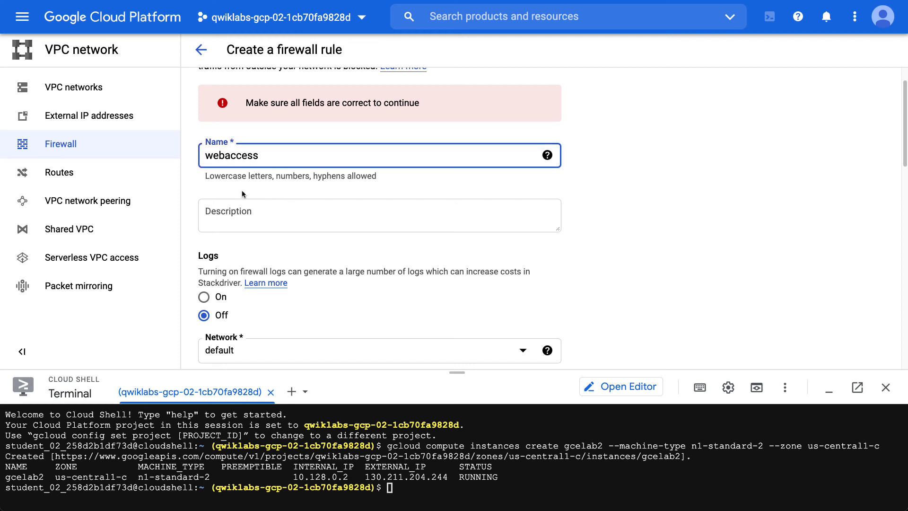
{"action": "scroll", "coordinate": [495, 282], "scroll_direction": "down", "scroll_amount": 5}
{"action": "scroll", "coordinate": [496, 282], "scroll_direction": "down", "scroll_amount": 8}
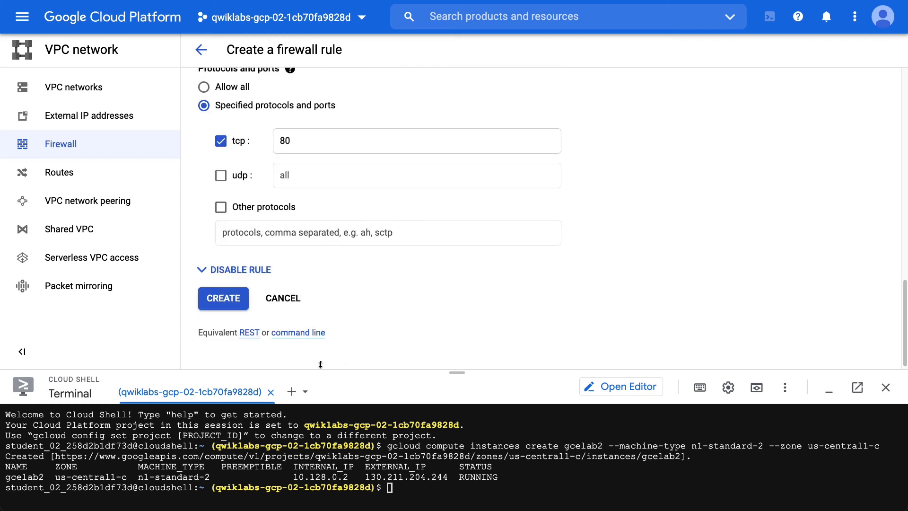
{"action": "left_click", "coordinate": [215, 303]}
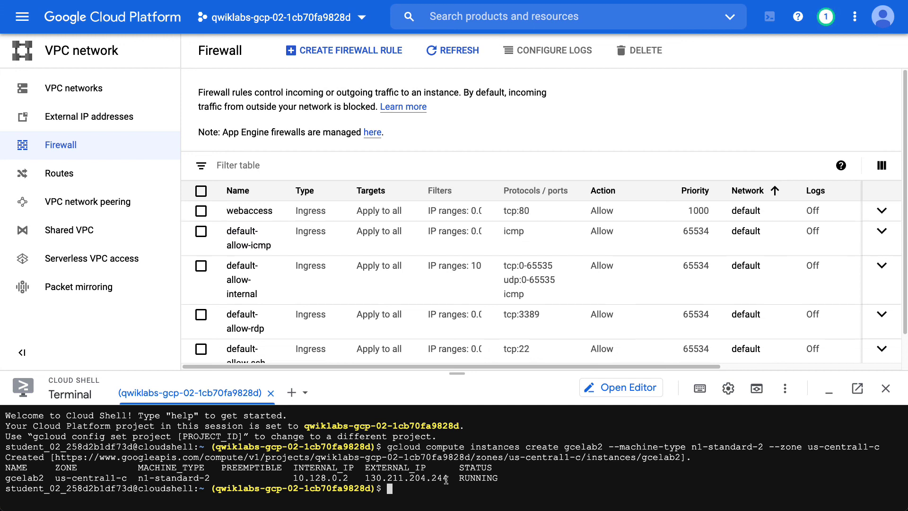
Select the external IP address of gcelab2 in the Cloud Shell output.
{"action": "left_click_drag", "start_coordinate": [448, 478], "coordinate": [364, 479]}
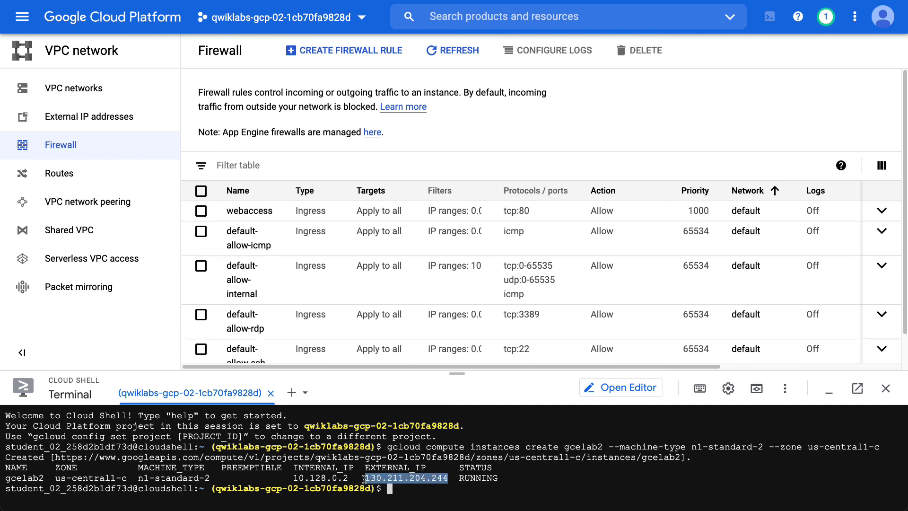